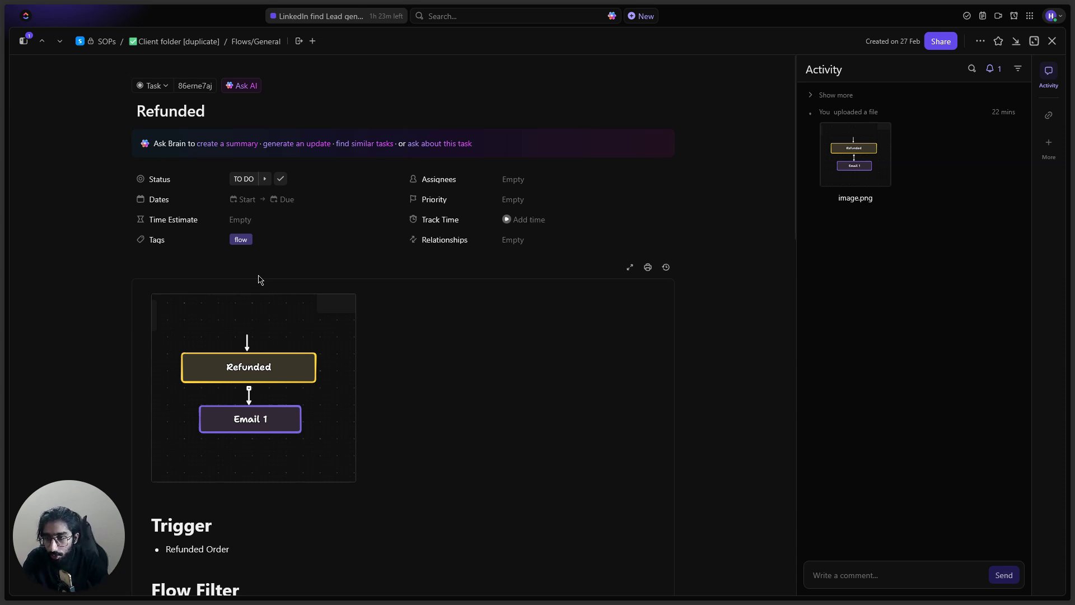
- Review the Refunded SOP's flow diagram, its trigger and its flow filter conditions
{"action": "scroll", "coordinate": [291, 326], "scroll_direction": "down", "scroll_amount": 2}
{"action": "scroll", "coordinate": [291, 327], "scroll_direction": "up", "scroll_amount": 2}
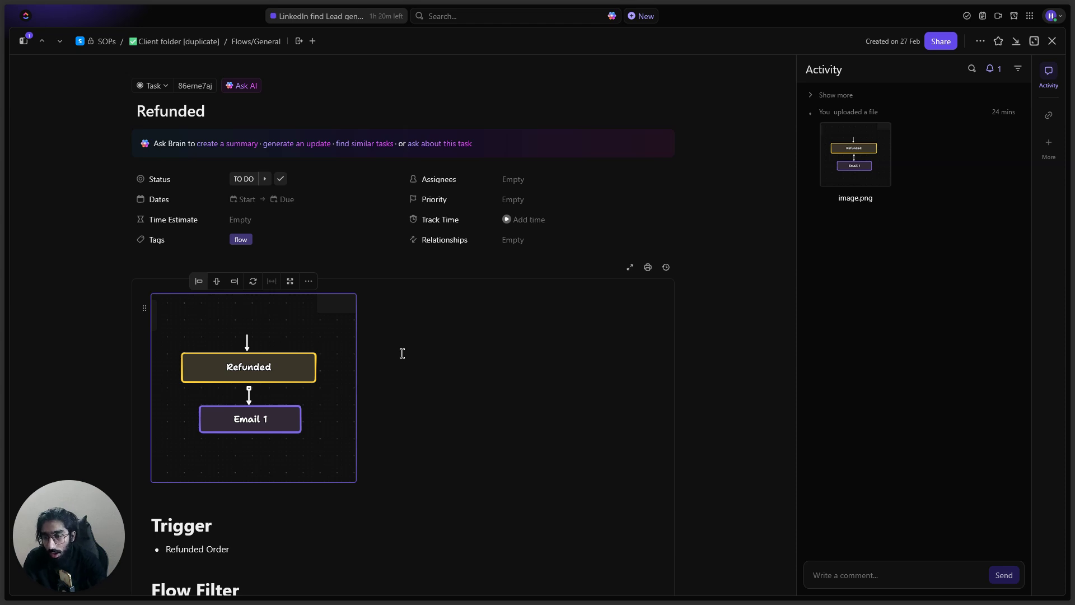
{"action": "scroll", "coordinate": [401, 353], "scroll_direction": "down", "scroll_amount": 3}
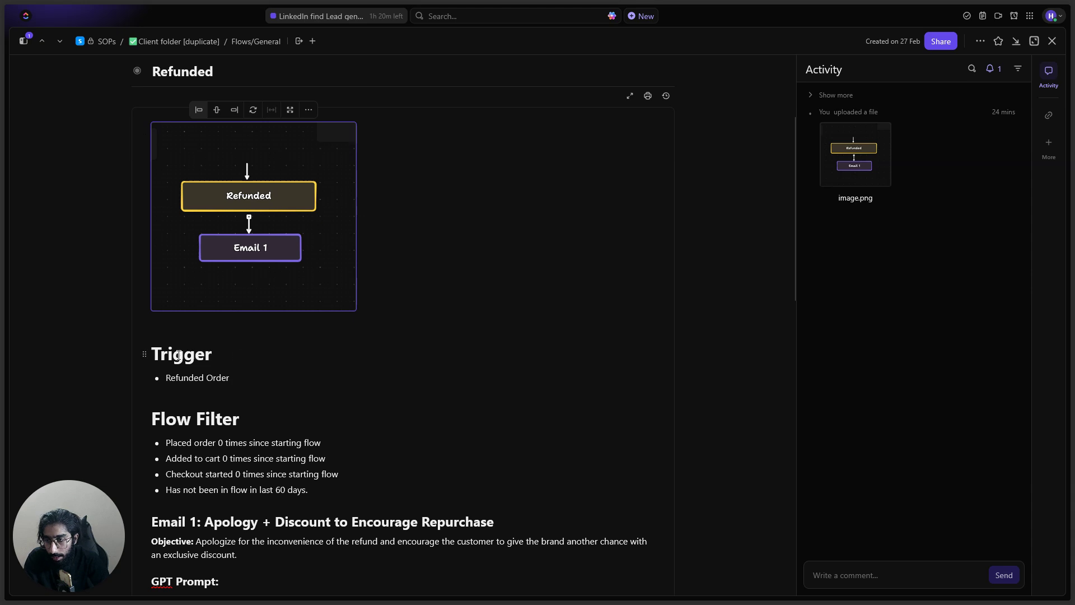
{"action": "left_click_drag", "start_coordinate": [184, 378], "coordinate": [262, 378]}
{"action": "left_click", "coordinate": [262, 378]}
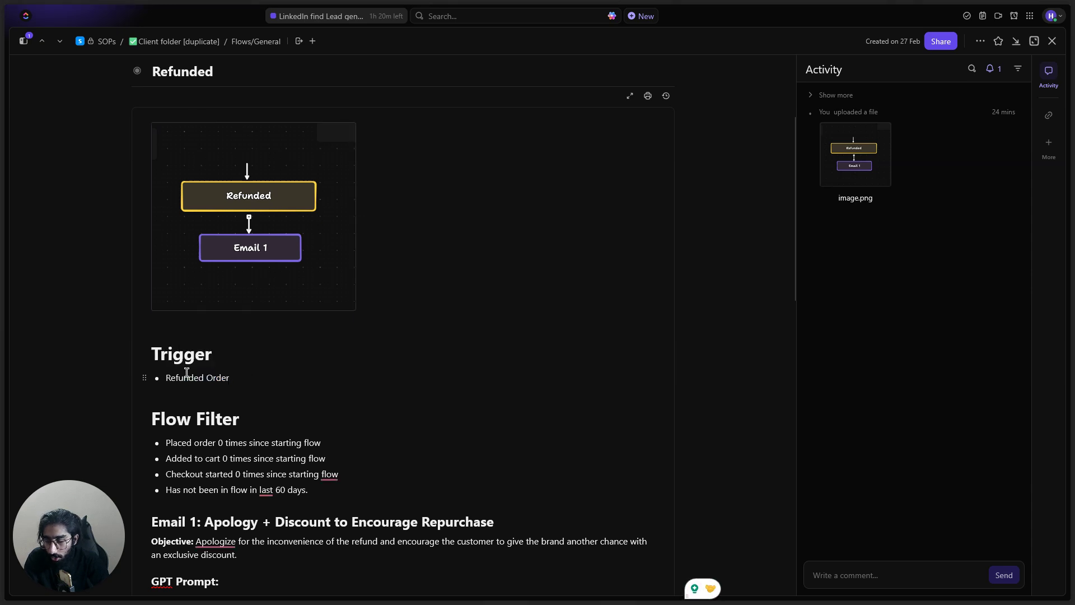
{"action": "left_click_drag", "start_coordinate": [167, 377], "coordinate": [239, 374]}
{"action": "left_click", "coordinate": [269, 370]}
{"action": "scroll", "coordinate": [268, 370], "scroll_direction": "down", "scroll_amount": 2}
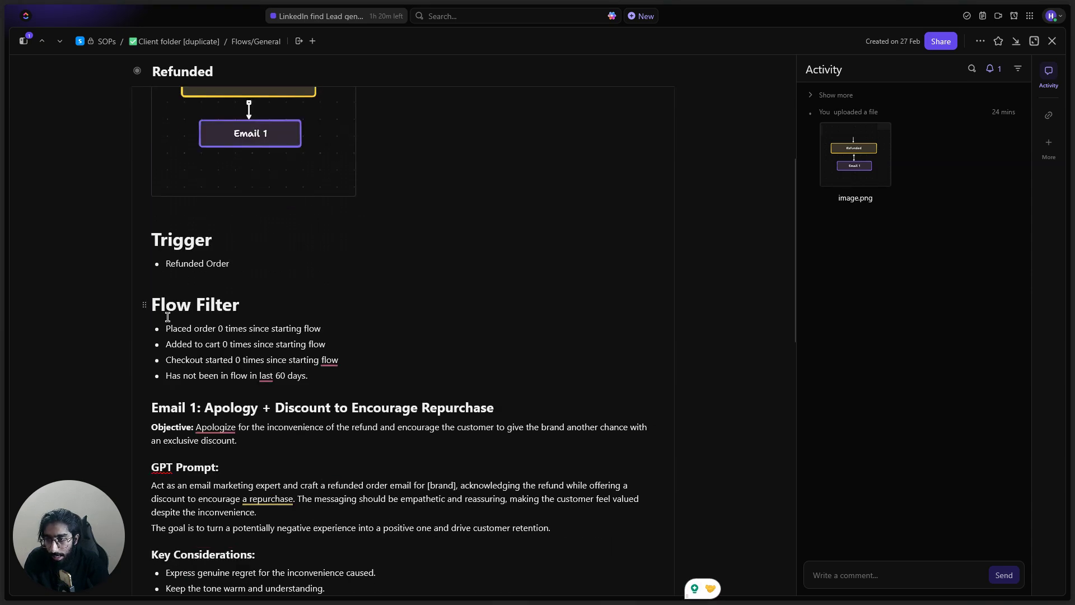
{"action": "left_click_drag", "start_coordinate": [172, 329], "coordinate": [363, 341]}
{"action": "left_click", "coordinate": [361, 341]}
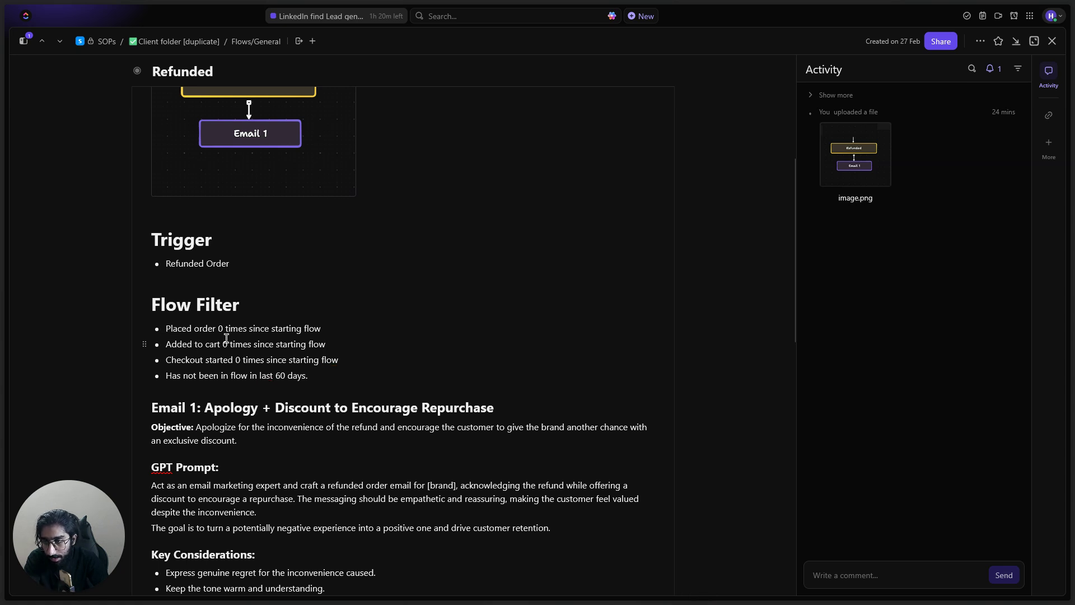
{"action": "left_click_drag", "start_coordinate": [190, 359], "coordinate": [305, 376]}
{"action": "left_click", "coordinate": [317, 372]}
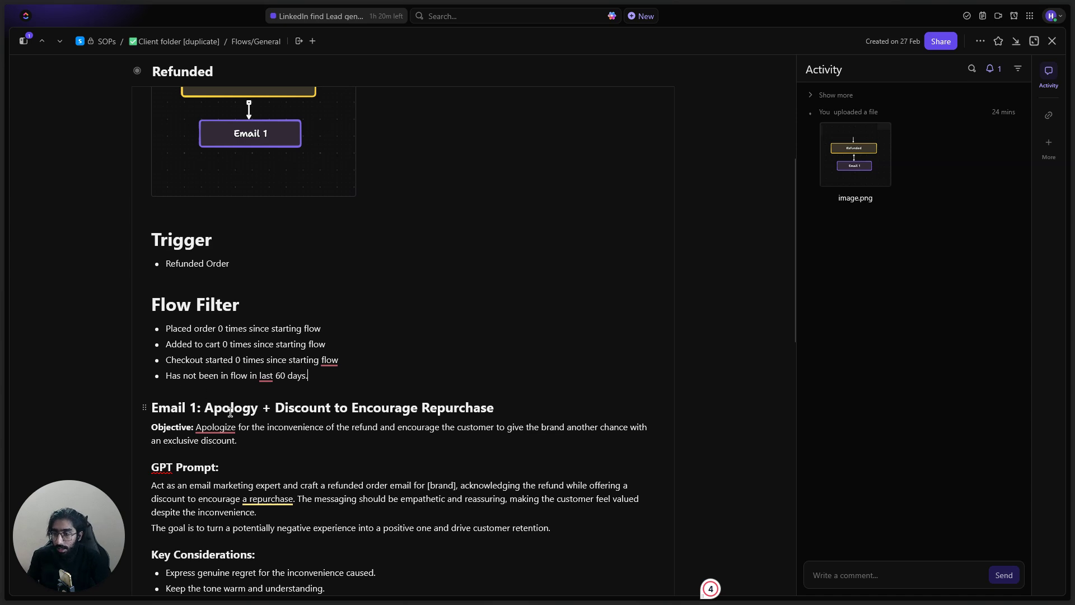
- Review the Email 1 section of the Refunded SOP, including its heading, GPT prompt, key considerations and email structure
{"action": "scroll", "coordinate": [230, 412], "scroll_direction": "down", "scroll_amount": 7}
{"action": "scroll", "coordinate": [230, 412], "scroll_direction": "up", "scroll_amount": 5}
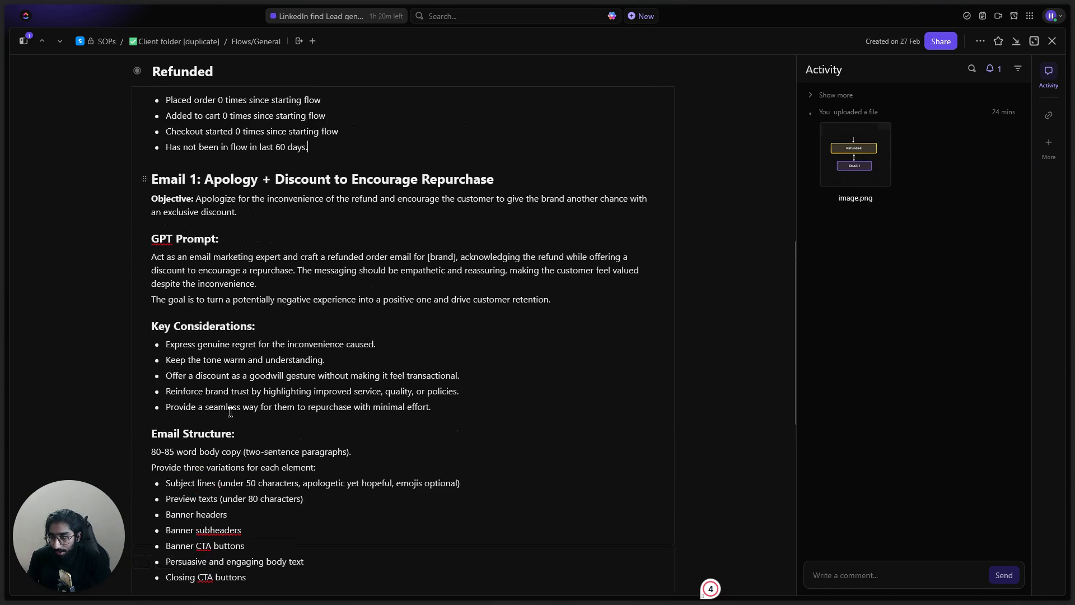
{"action": "left_click_drag", "start_coordinate": [223, 293], "coordinate": [448, 286]}
{"action": "left_click", "coordinate": [505, 289]}
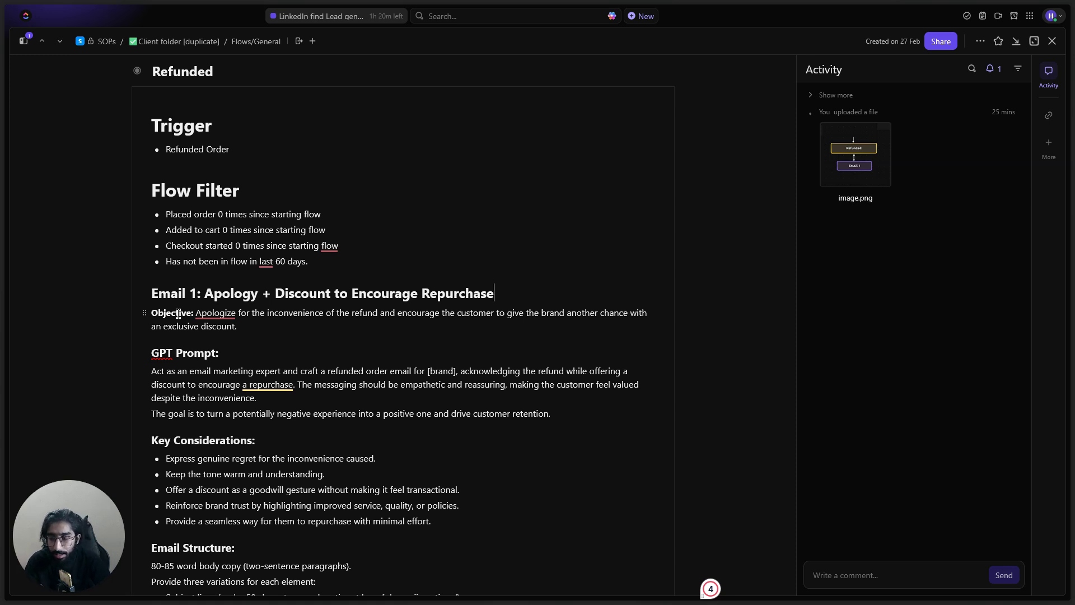
{"action": "left_click_drag", "start_coordinate": [203, 293], "coordinate": [263, 294]}
{"action": "left_click", "coordinate": [381, 299]}
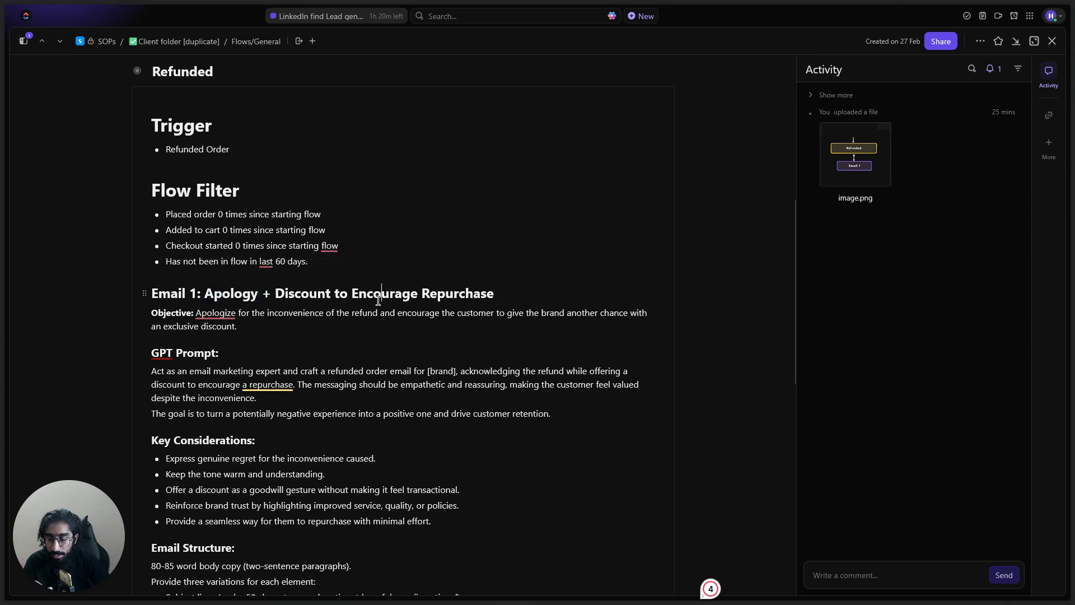
{"action": "left_click_drag", "start_coordinate": [204, 293], "coordinate": [257, 297]}
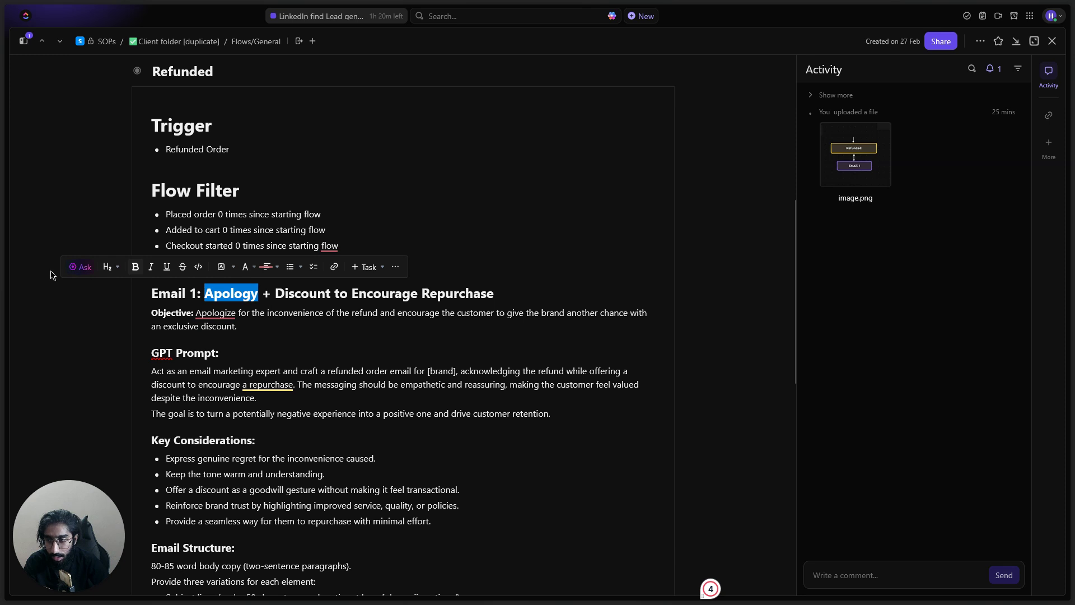
{"action": "left_click", "coordinate": [339, 246]}
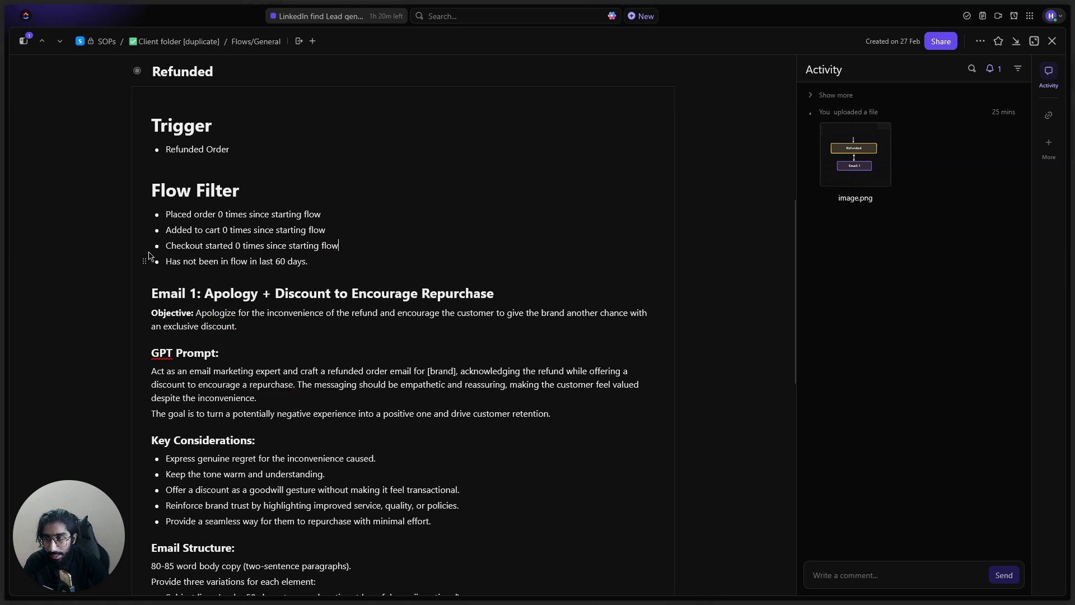
- Switch to Omnisend, search the automations for "ref" and open the Refunded Order workflow
{"action": "mouse_move", "coordinate": [3, 338]}
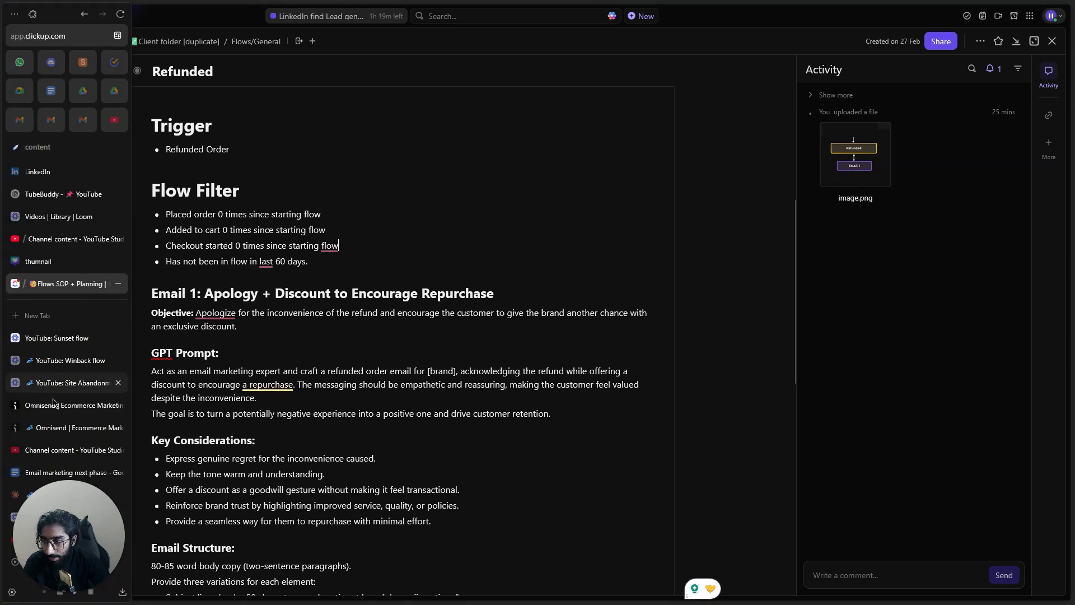
{"action": "left_click", "coordinate": [45, 404]}
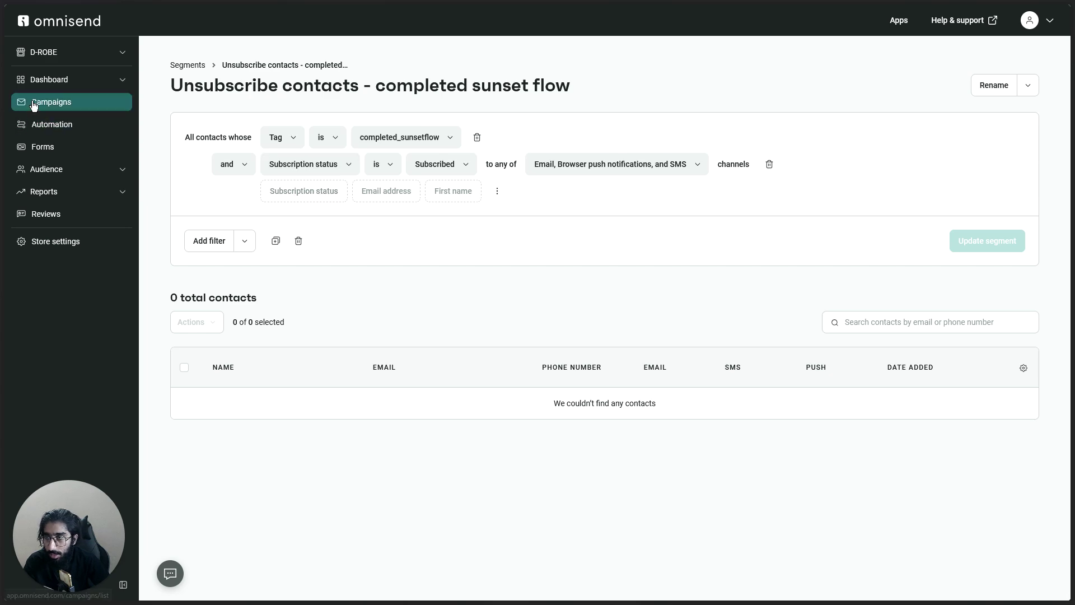
{"action": "left_click", "coordinate": [28, 124]}
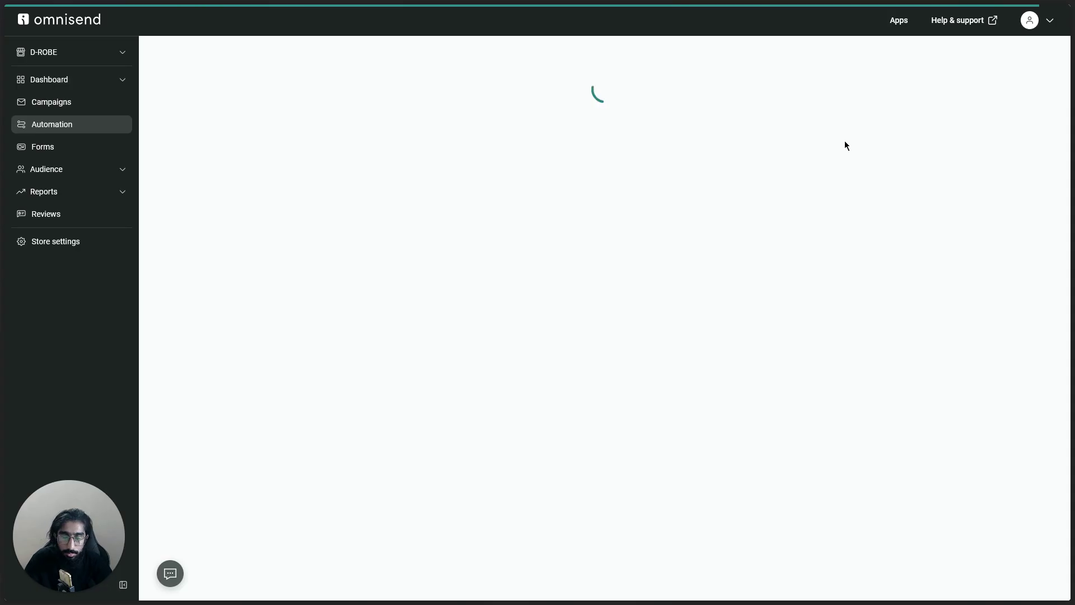
{"action": "type", "text": "ref"}
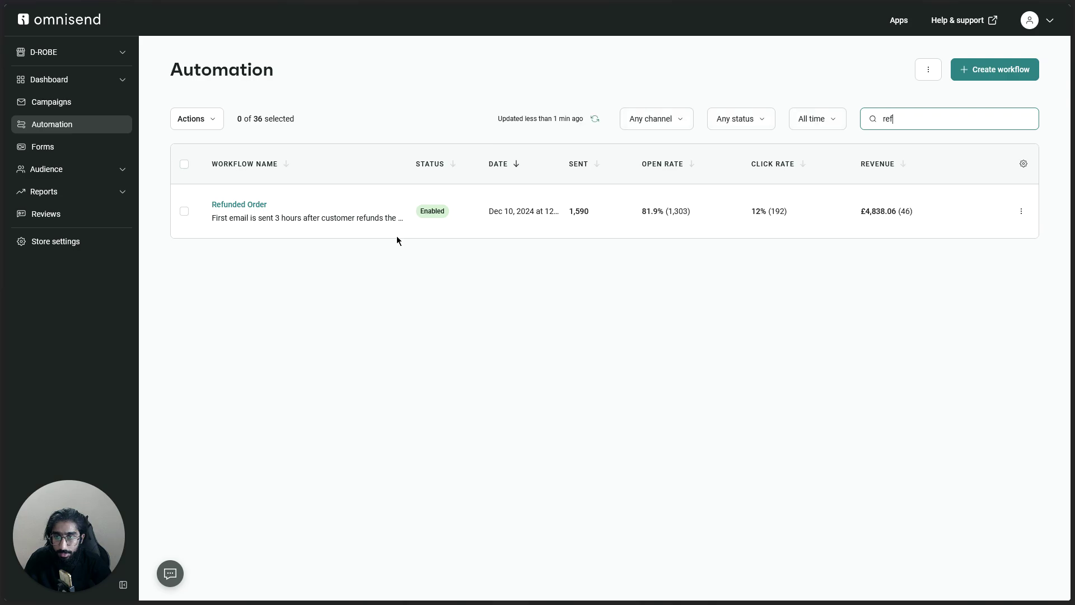
{"action": "left_click", "coordinate": [254, 205]}
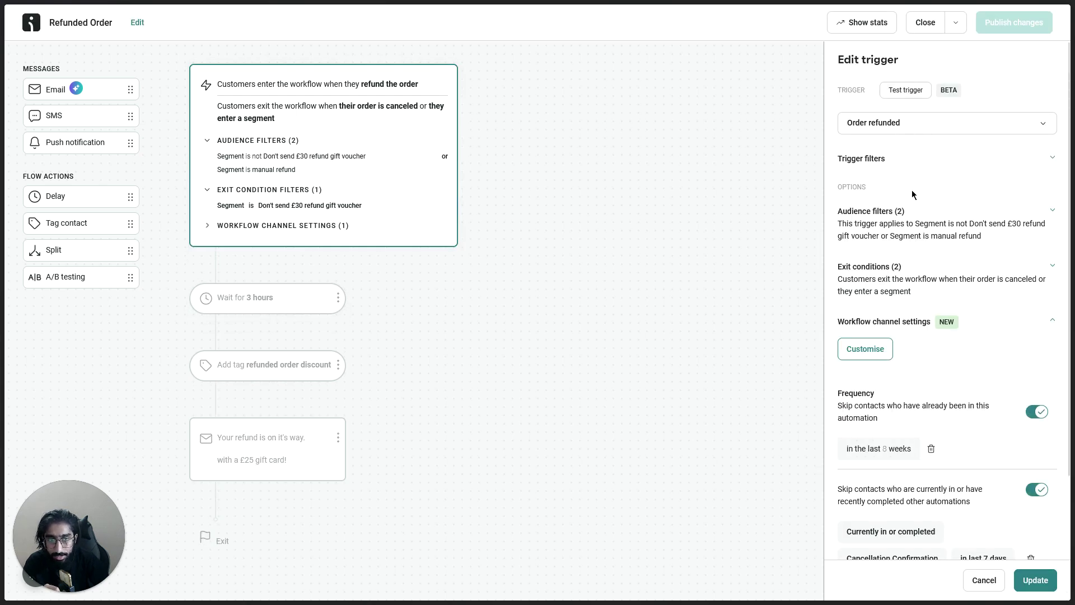
- Examine the refund trigger's audience filters, opening the "Don't send £30 refund gift voucher" segment condition
{"action": "scroll", "coordinate": [912, 190], "scroll_direction": "down", "scroll_amount": 1}
{"action": "left_click", "coordinate": [899, 148]}
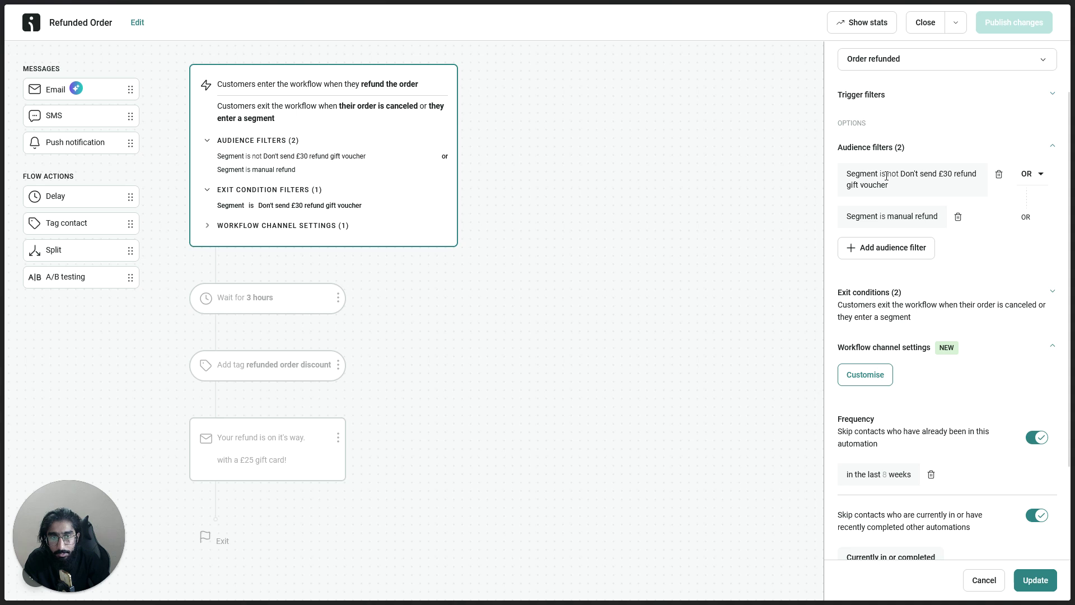
{"action": "left_click_drag", "start_coordinate": [849, 171], "coordinate": [886, 192]}
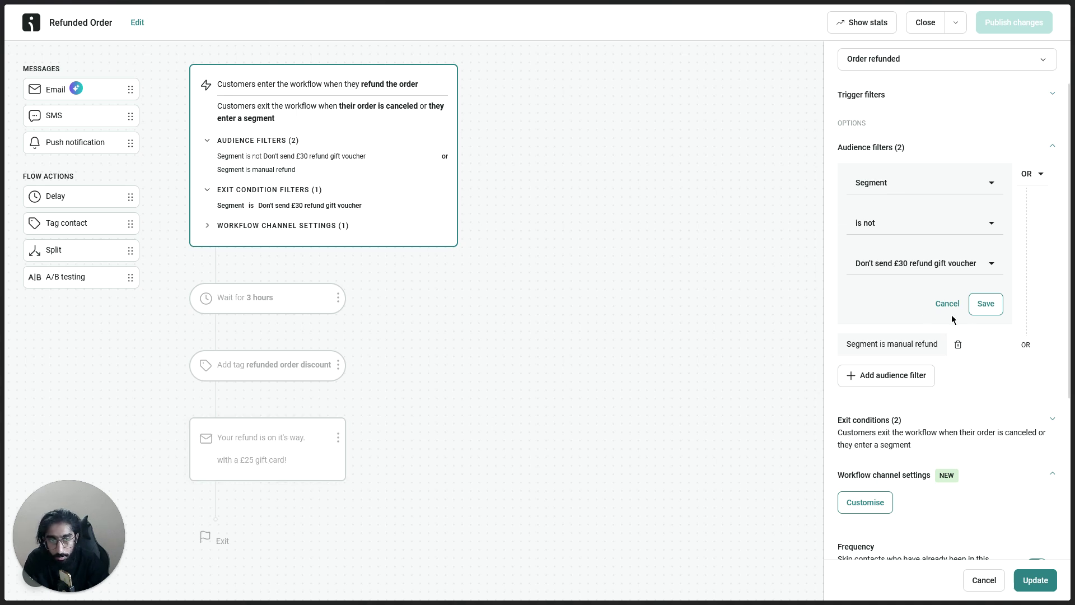
{"action": "left_click", "coordinate": [989, 304]}
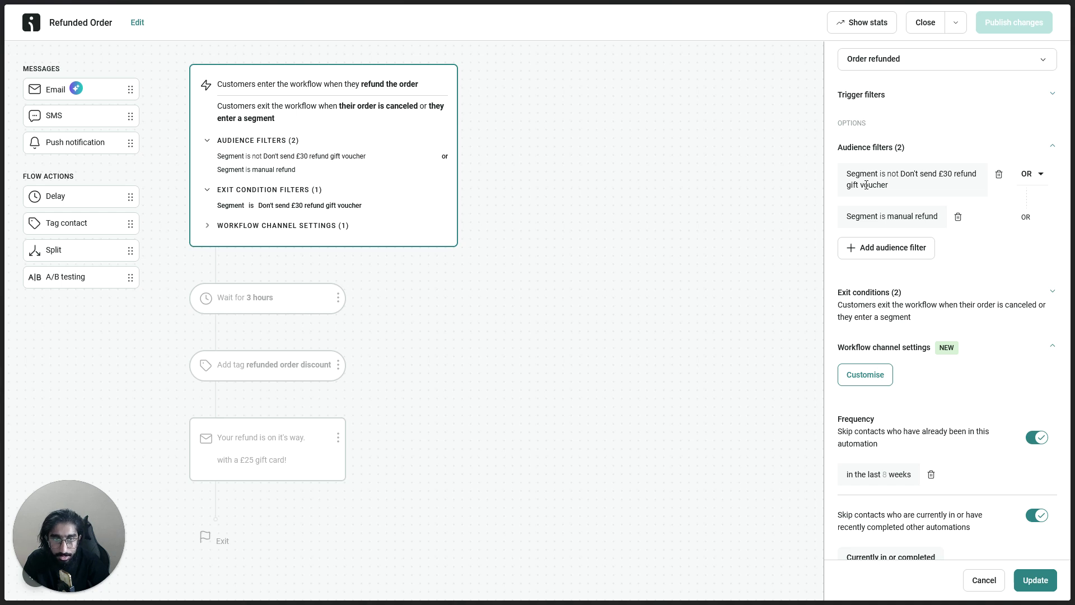
{"action": "left_click_drag", "start_coordinate": [855, 173], "coordinate": [887, 185]}
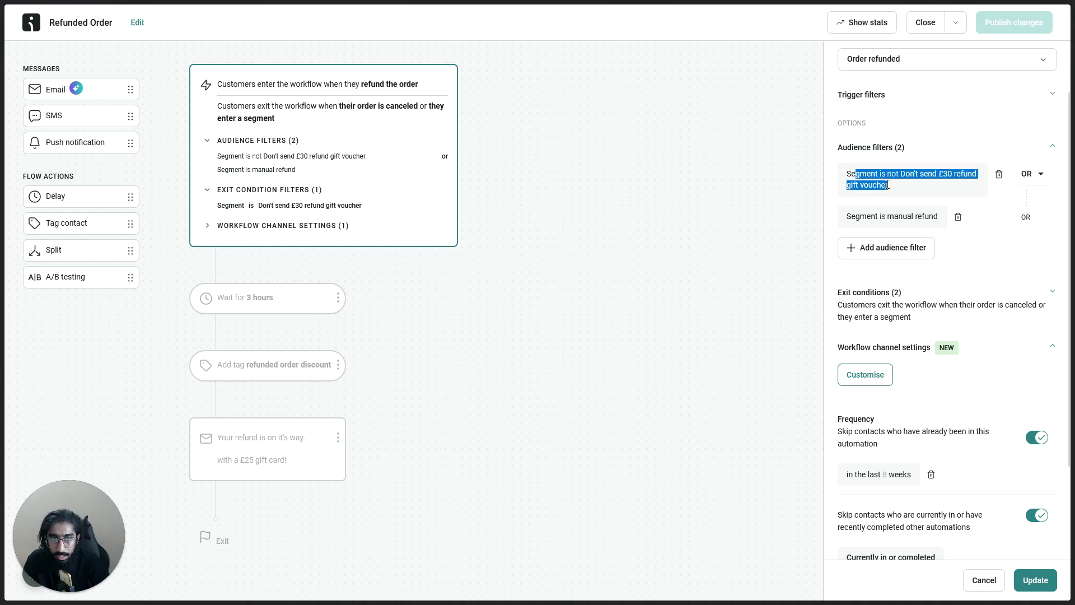
{"action": "left_click", "coordinate": [888, 185]}
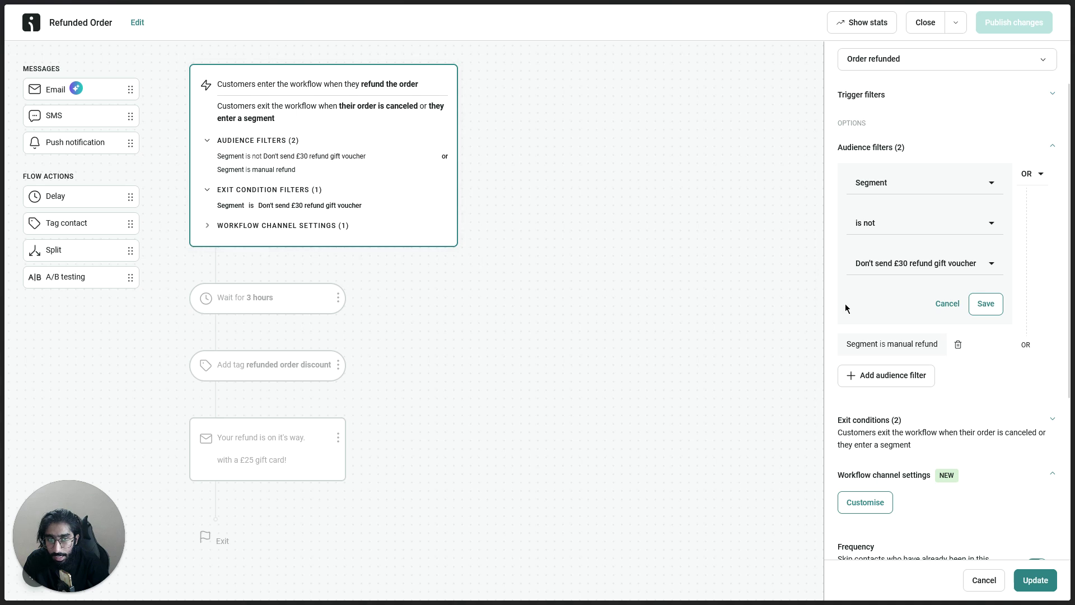
{"action": "left_click", "coordinate": [986, 304]}
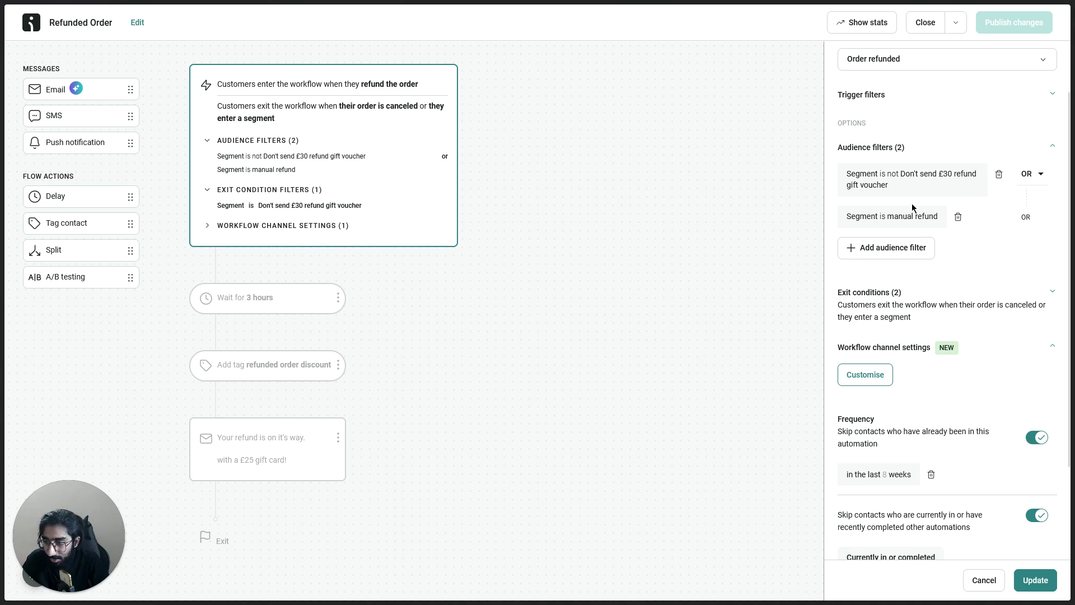
- Add Placed order as a third exit condition of the refund workflow and update the trigger
{"action": "scroll", "coordinate": [977, 294], "scroll_direction": "down", "scroll_amount": 2}
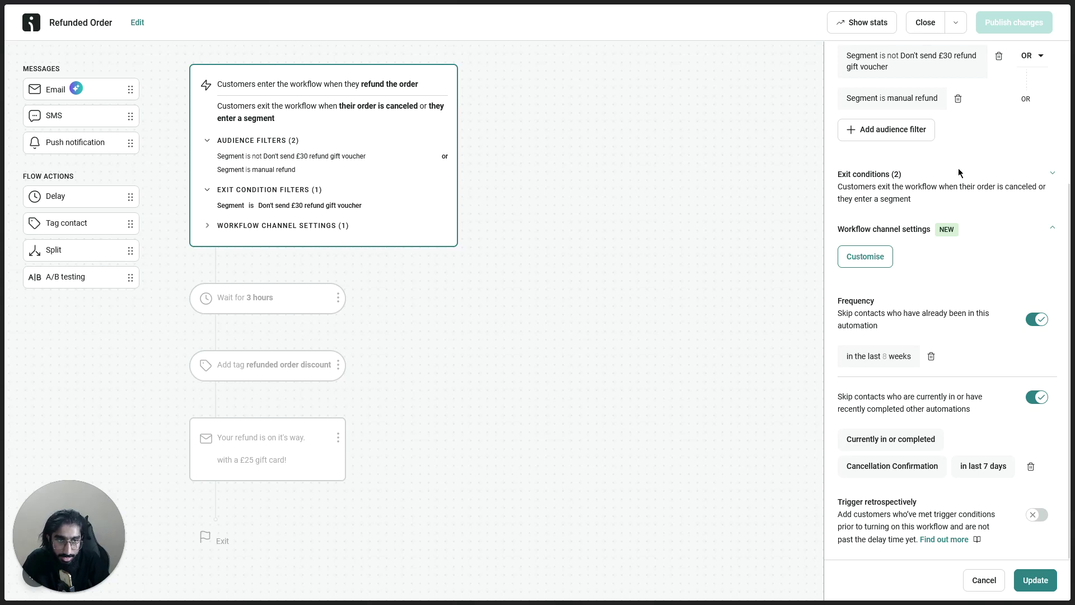
{"action": "left_click", "coordinate": [887, 181]}
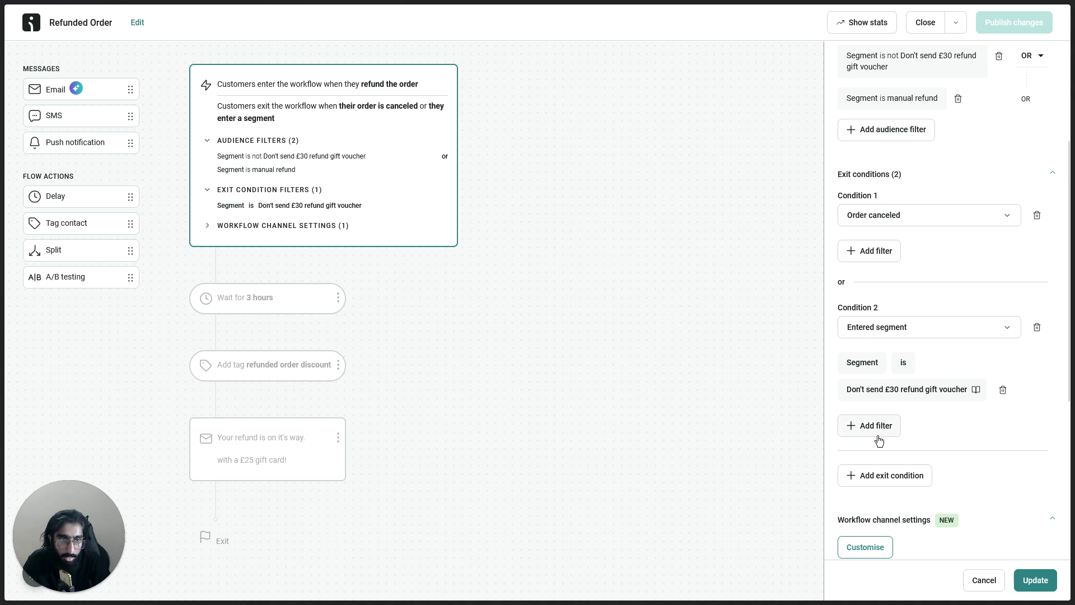
{"action": "left_click", "coordinate": [895, 480]}
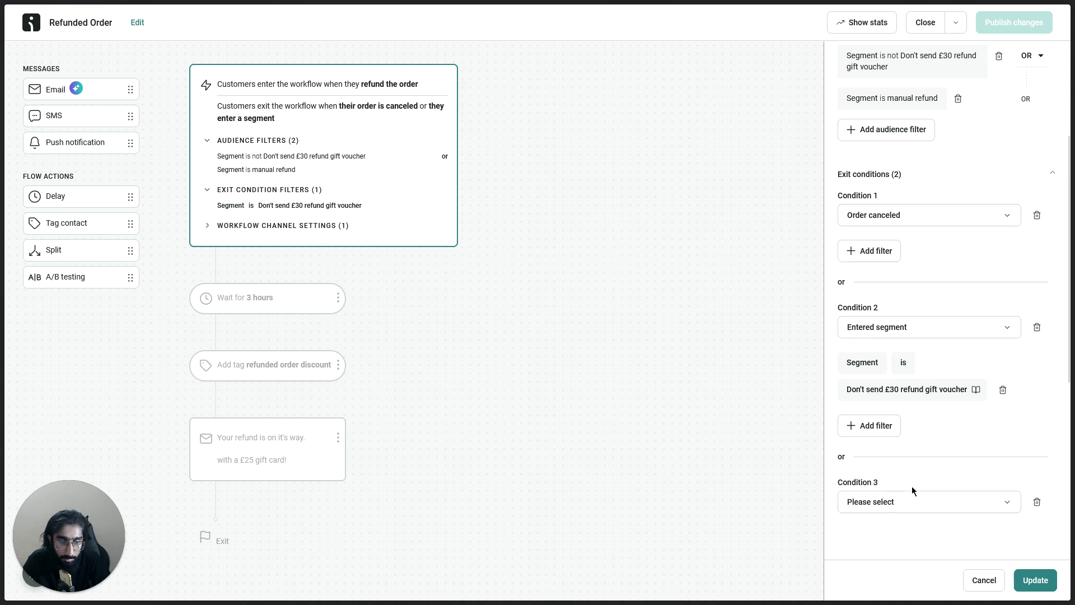
{"action": "left_click", "coordinate": [912, 500]}
{"action": "type", "text": "pl"}
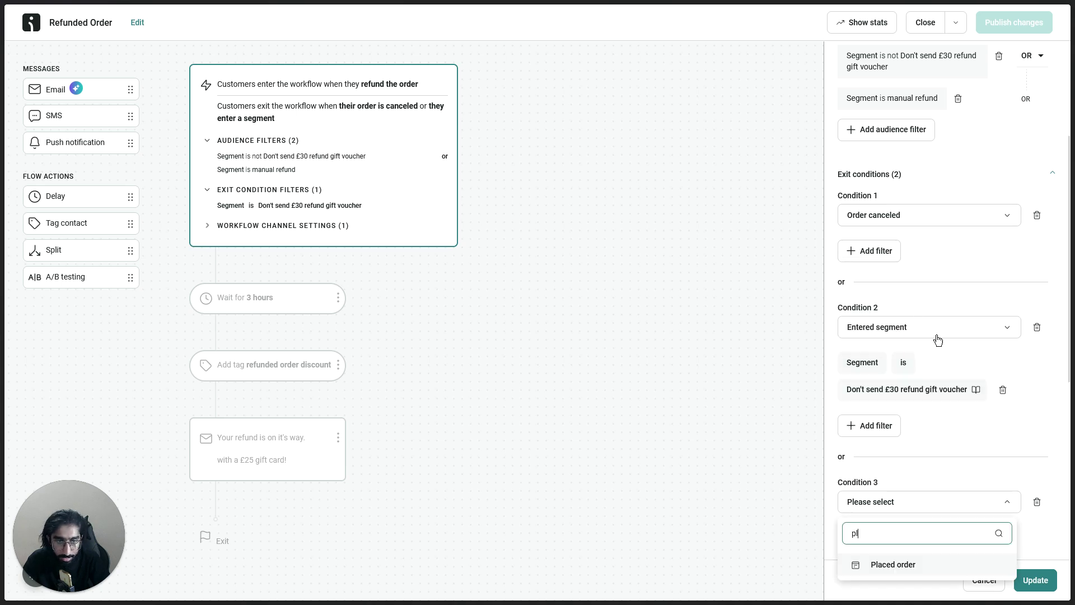
{"action": "left_click", "coordinate": [896, 566]}
{"action": "scroll", "coordinate": [919, 422], "scroll_direction": "down", "scroll_amount": 4}
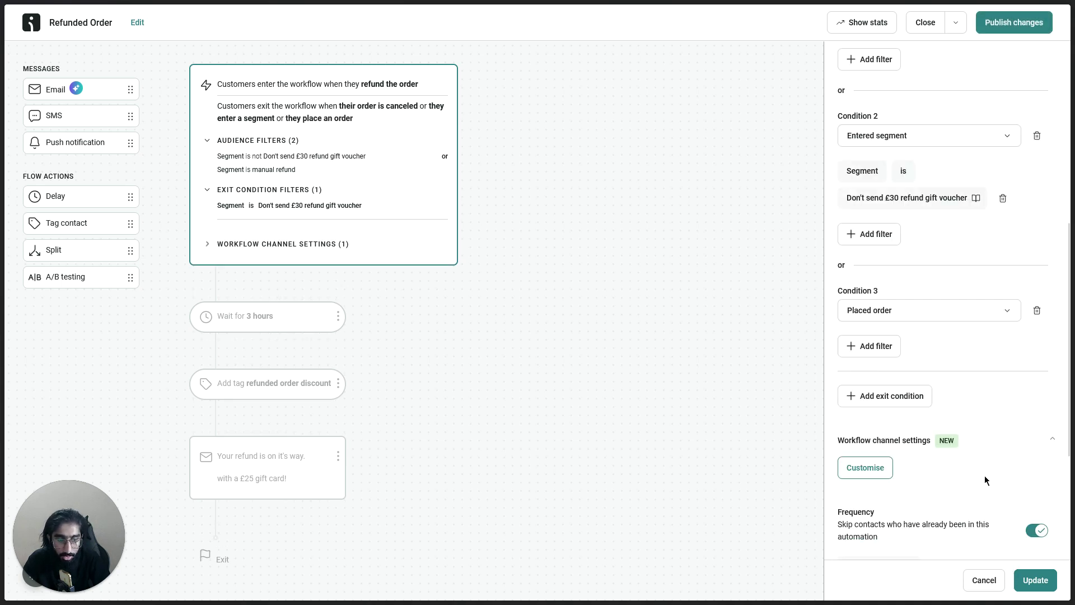
{"action": "left_click", "coordinate": [1035, 580]}
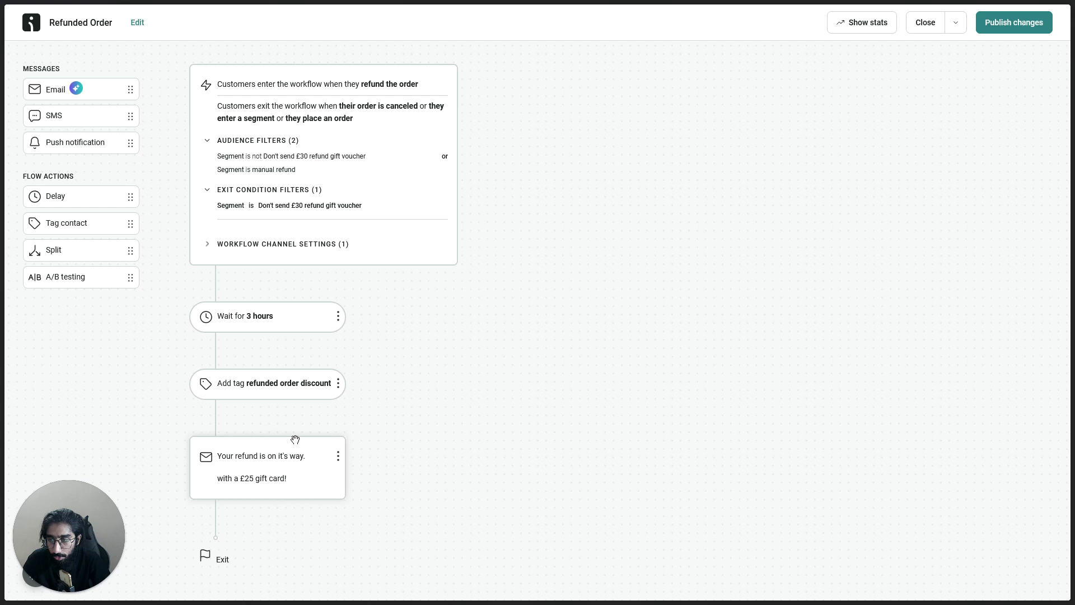
- Open the "Your refund is on it's way." email's content for editing, publishing the workflow changes and letting current contacts finish the workflow
{"action": "left_click", "coordinate": [283, 454]}
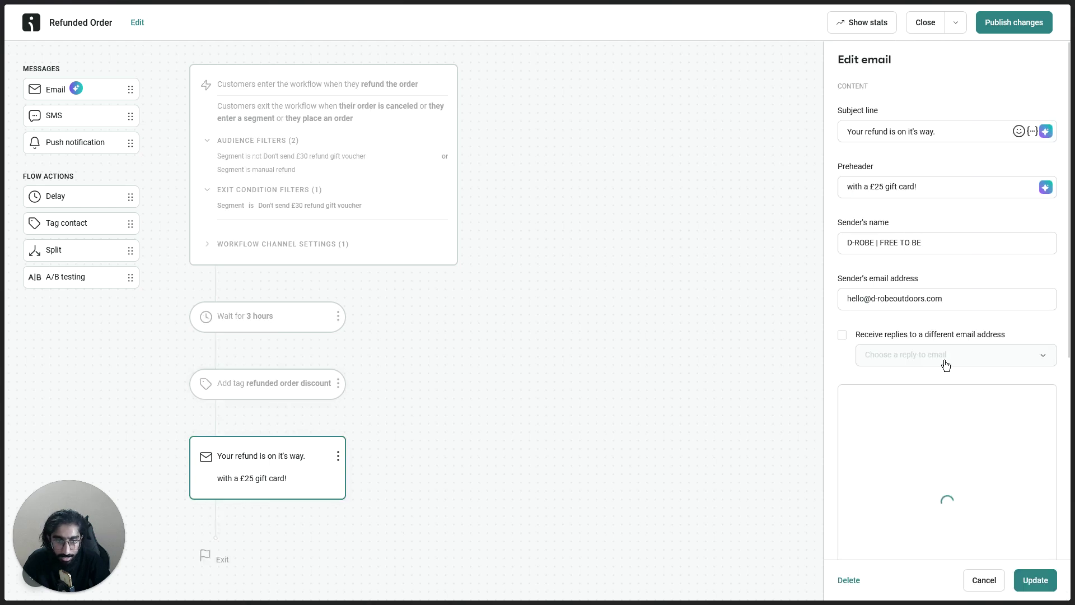
{"action": "scroll", "coordinate": [918, 372], "scroll_direction": "down", "scroll_amount": 5}
{"action": "left_click", "coordinate": [889, 340]}
{"action": "left_click", "coordinate": [668, 330]}
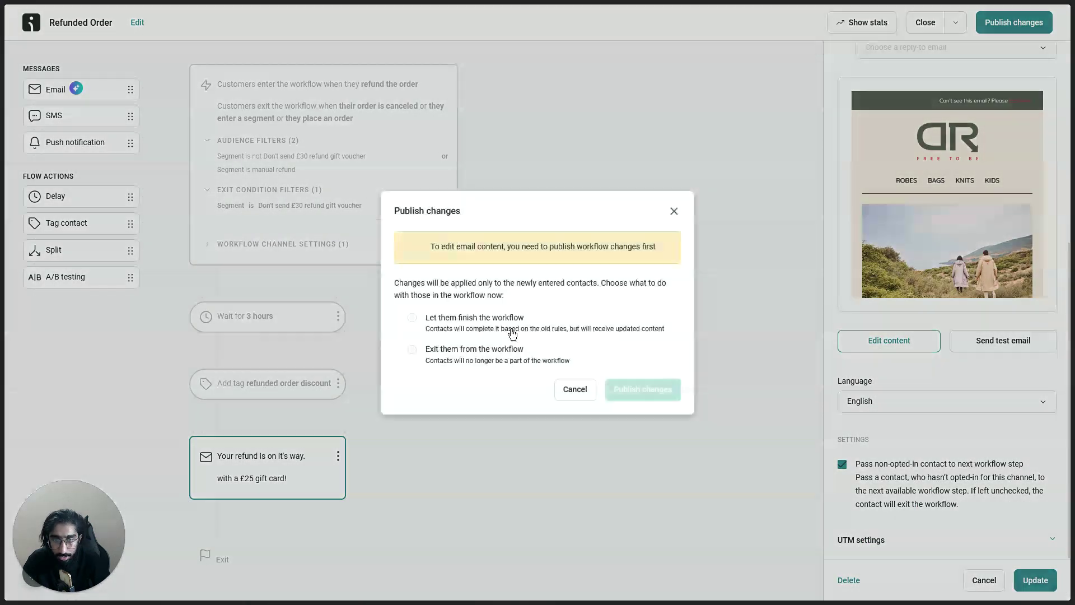
{"action": "left_click", "coordinate": [475, 320]}
{"action": "left_click", "coordinate": [642, 389]}
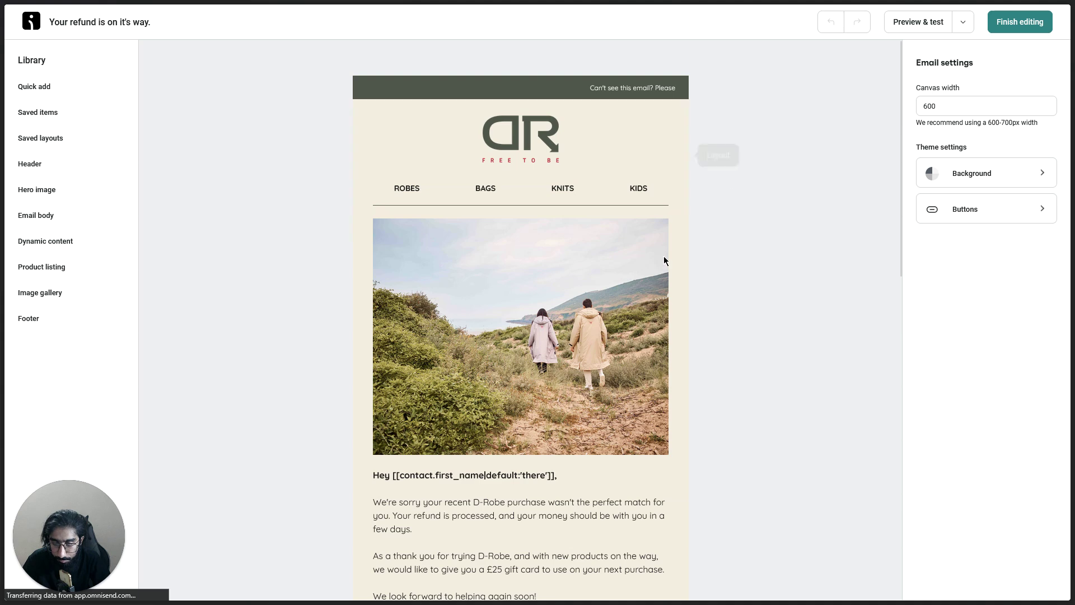
- Review the refund email's apology text and its £25 gift card offer
{"action": "scroll", "coordinate": [593, 358], "scroll_direction": "down", "scroll_amount": 2}
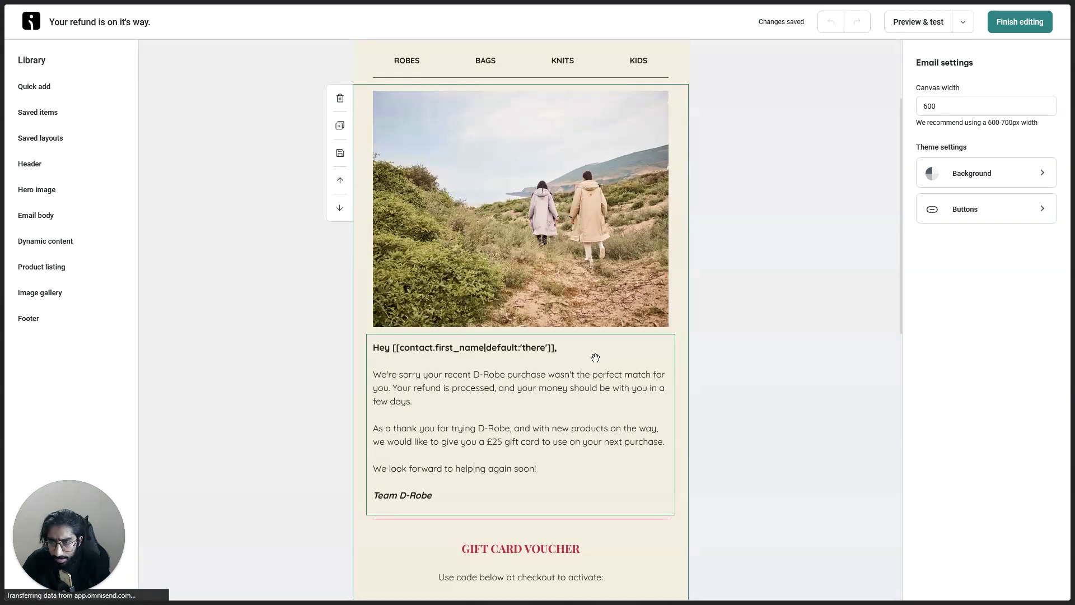
{"action": "scroll", "coordinate": [560, 374], "scroll_direction": "down", "scroll_amount": 1}
{"action": "left_click", "coordinate": [473, 305]}
{"action": "mouse_move", "coordinate": [439, 310]}
{"action": "left_mouse_down"}
{"action": "mouse_move", "coordinate": [641, 311]}
{"action": "mouse_move", "coordinate": [425, 336]}
{"action": "mouse_move", "coordinate": [441, 332]}
{"action": "left_mouse_up"}
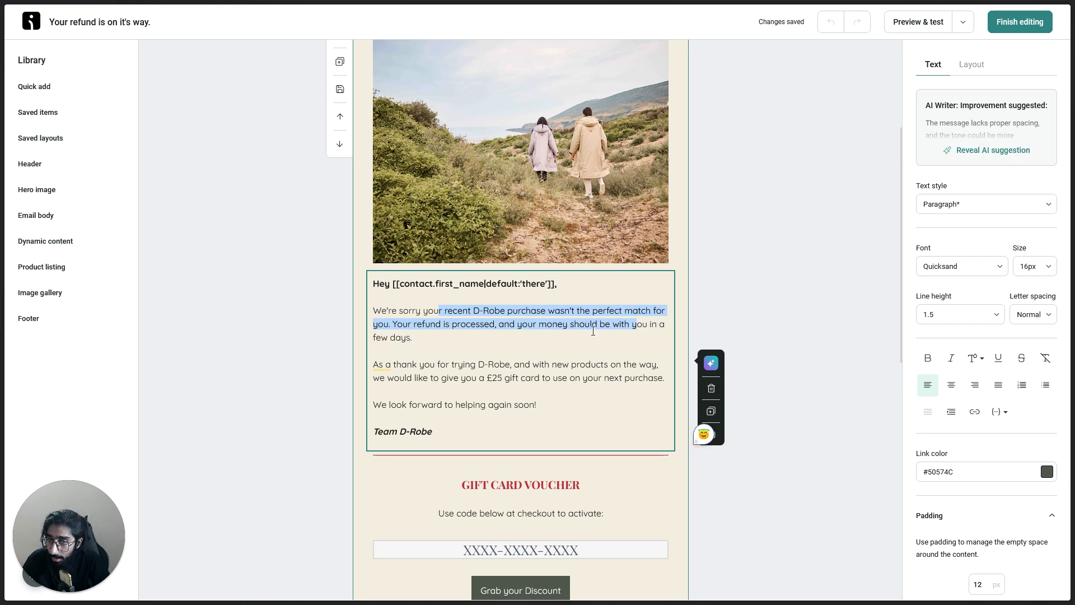
{"action": "left_click_drag", "start_coordinate": [433, 346], "coordinate": [541, 379]}
{"action": "left_click", "coordinate": [774, 317]}
{"action": "scroll", "coordinate": [728, 325], "scroll_direction": "down", "scroll_amount": 2}
- Check the gift card voucher block's discount settings and the available discount types, and finish editing the email
{"action": "left_click", "coordinate": [654, 436]}
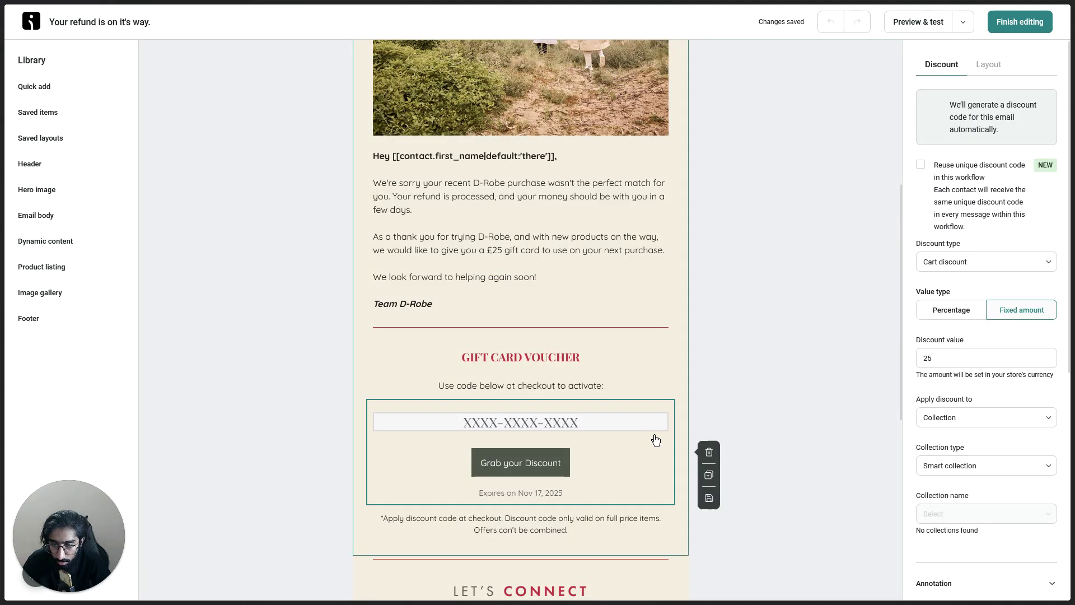
{"action": "scroll", "coordinate": [654, 431], "scroll_direction": "down", "scroll_amount": 6}
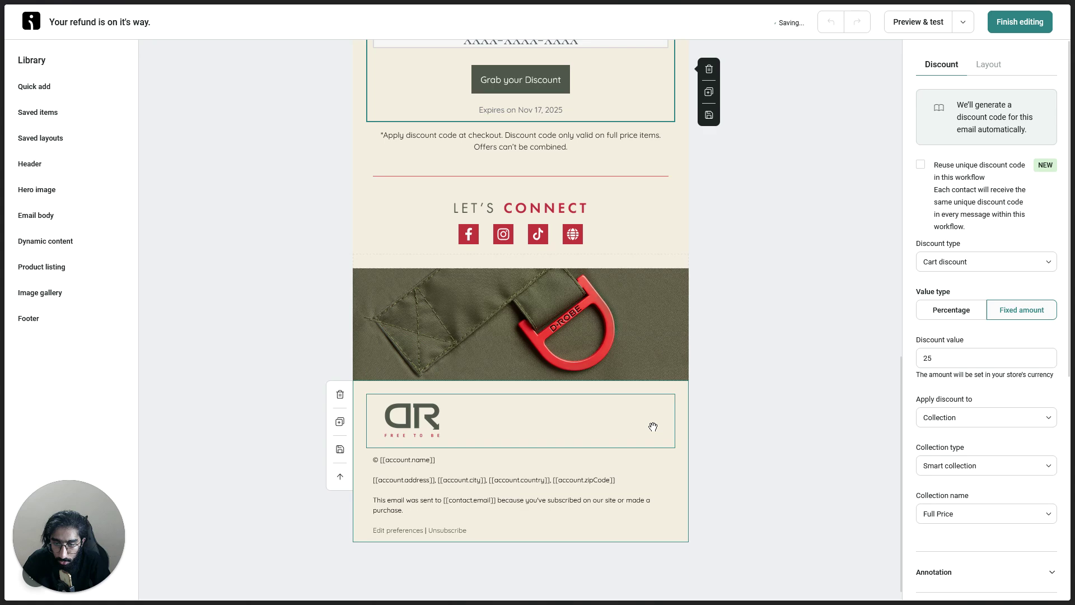
{"action": "scroll", "coordinate": [650, 420], "scroll_direction": "up", "scroll_amount": 3}
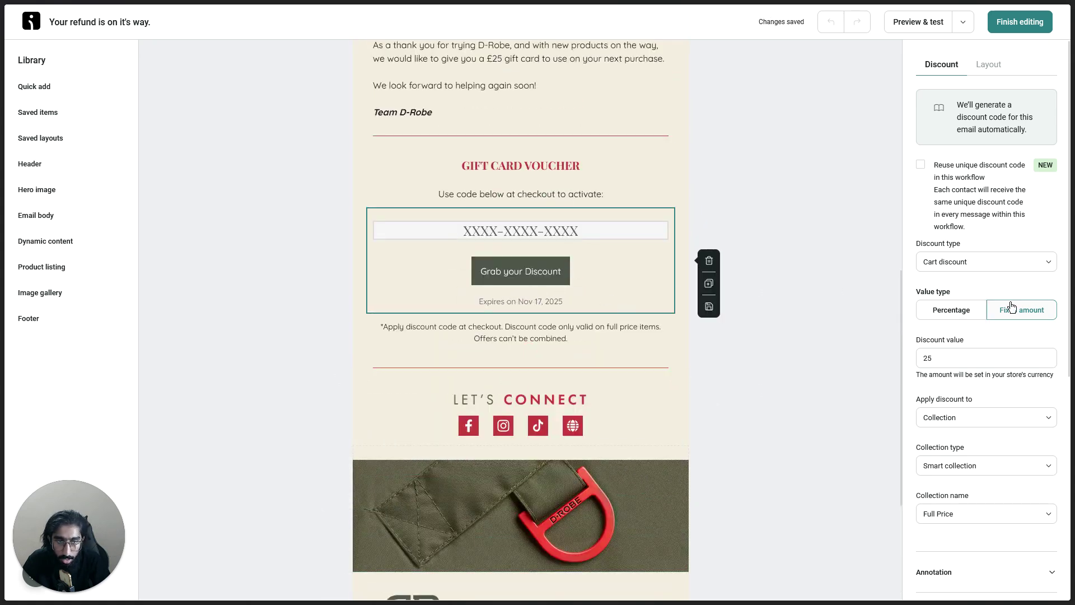
{"action": "left_click", "coordinate": [1015, 270]}
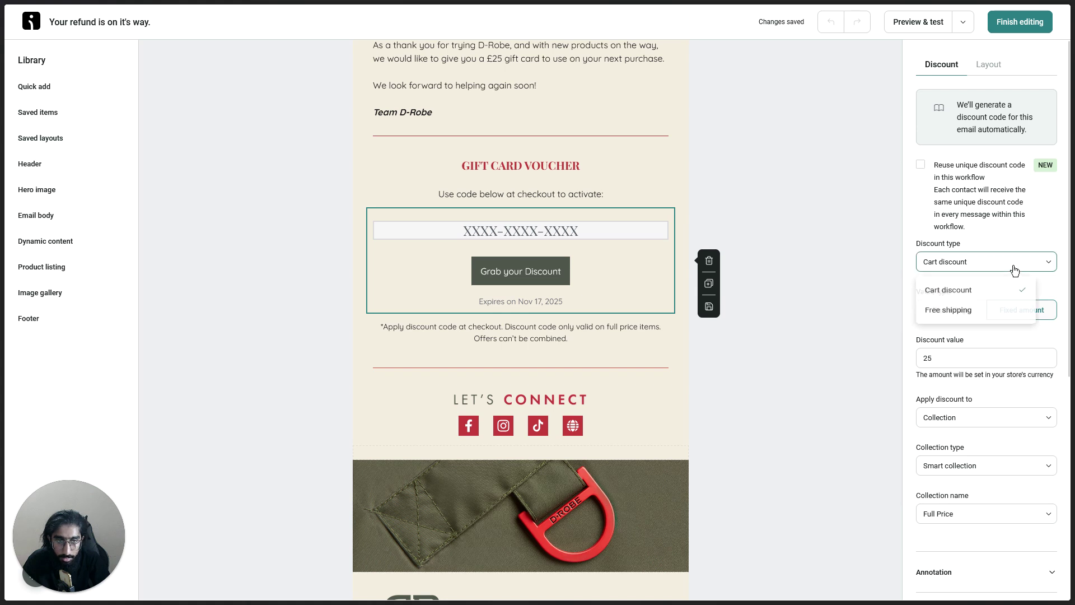
{"action": "left_click", "coordinate": [1014, 271]}
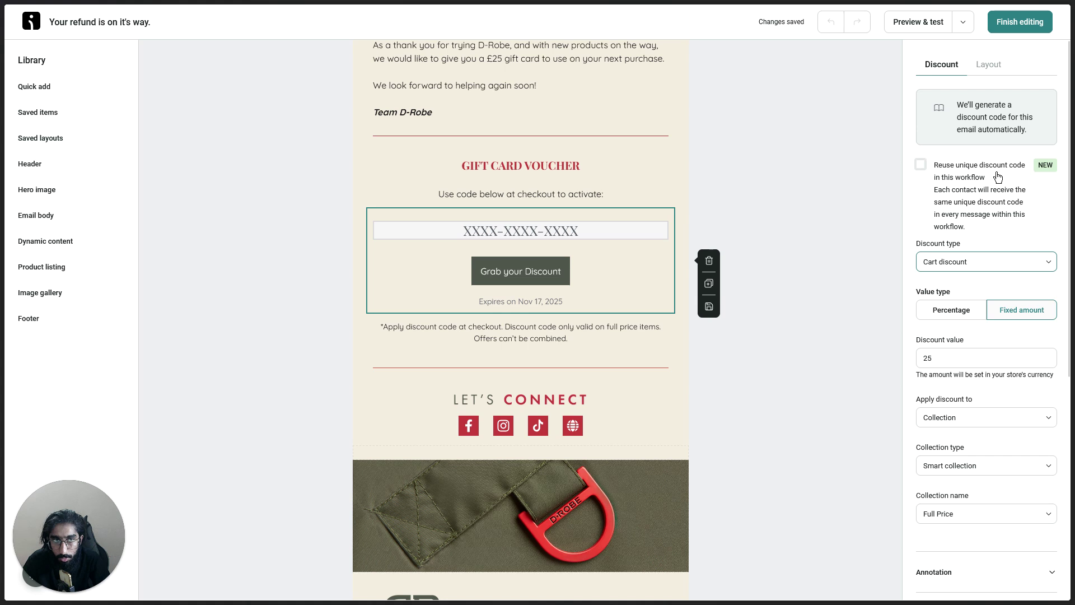
{"action": "left_click", "coordinate": [1021, 35]}
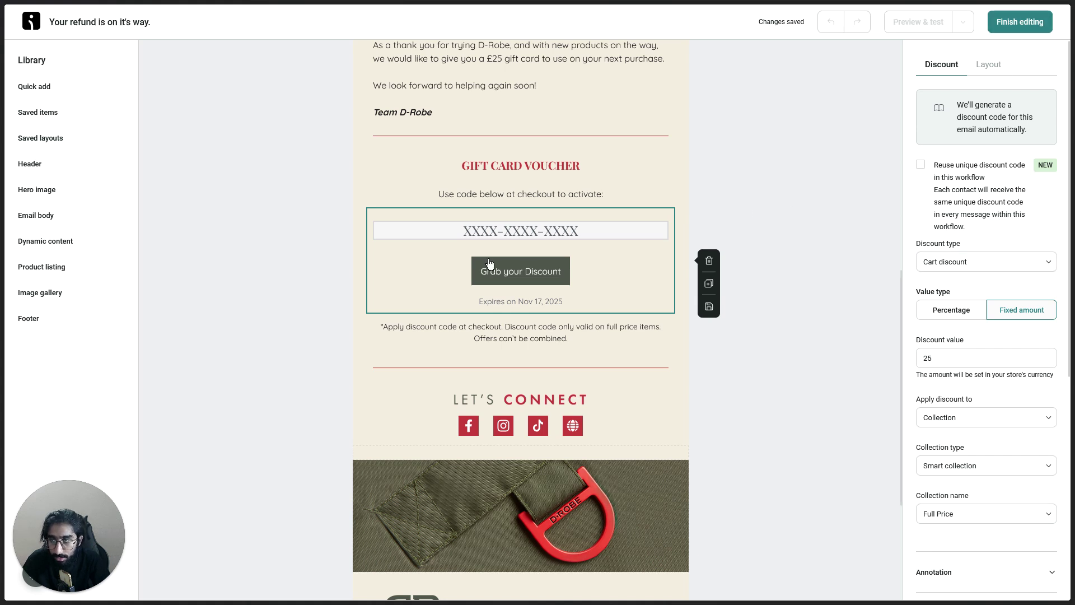